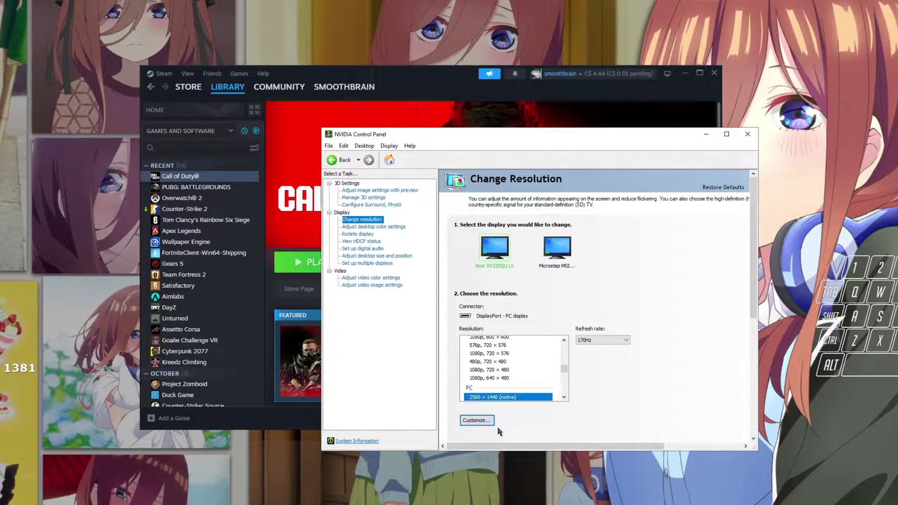
# - Open the custom resolutions list, which shows the existing 2560 x 1920 170Hz entry
pyautogui.click(476, 420)
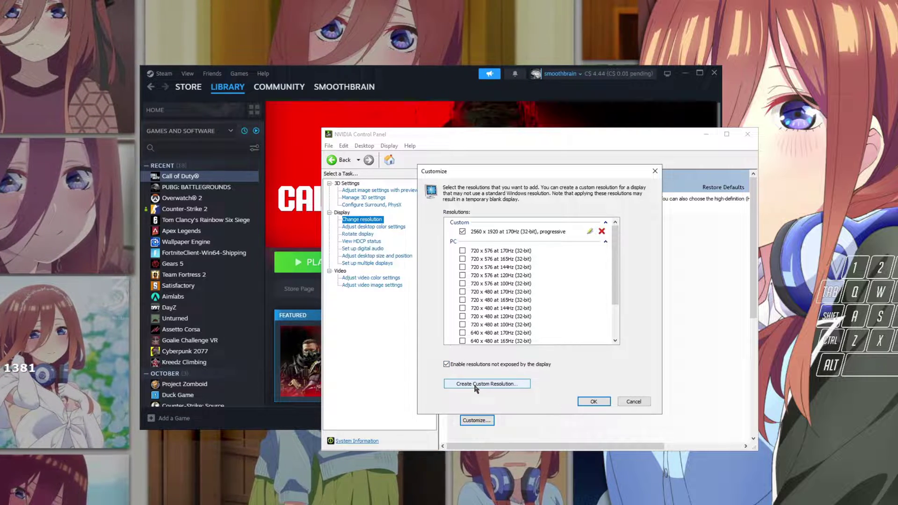
pyautogui.click(475, 386)
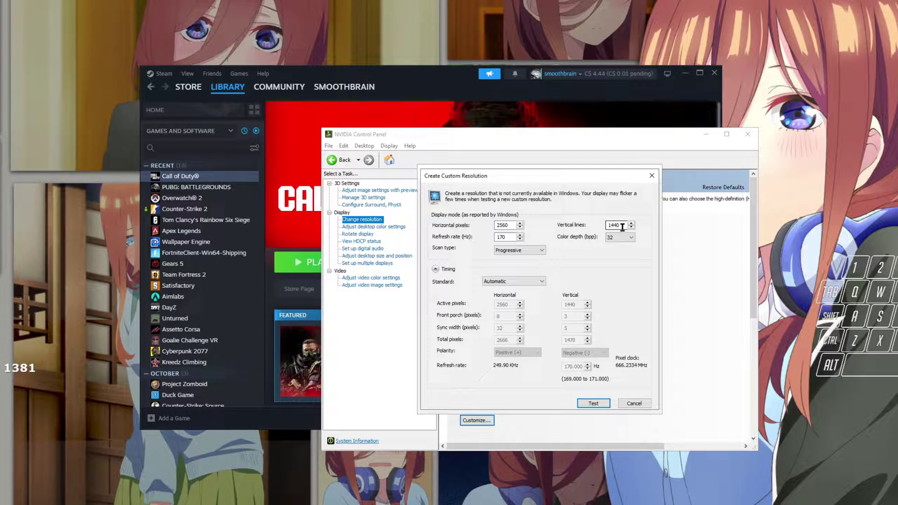
pyautogui.hotkey('shift', 'Tab')
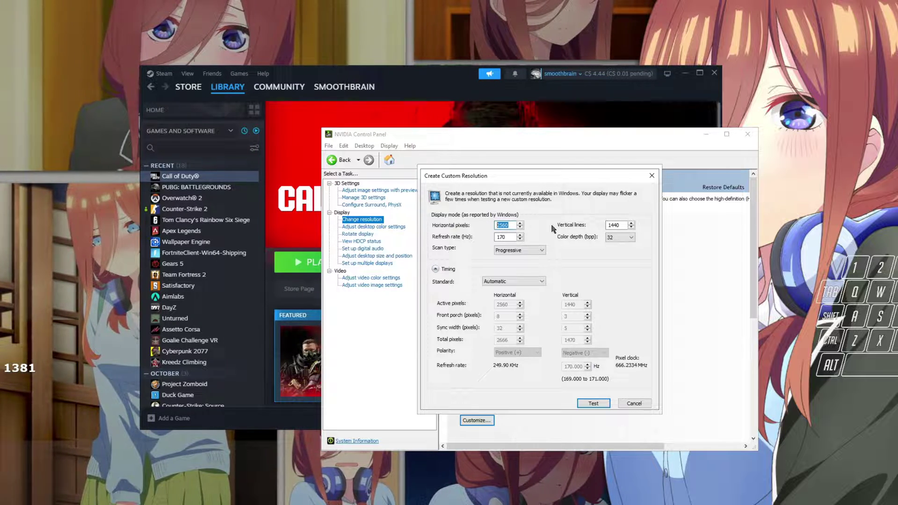
pyautogui.press('Tab')
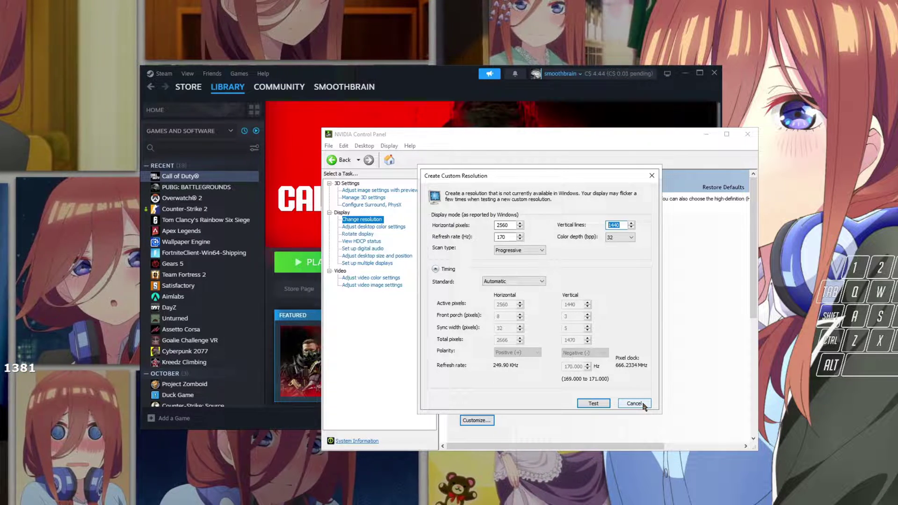
pyautogui.click(643, 405)
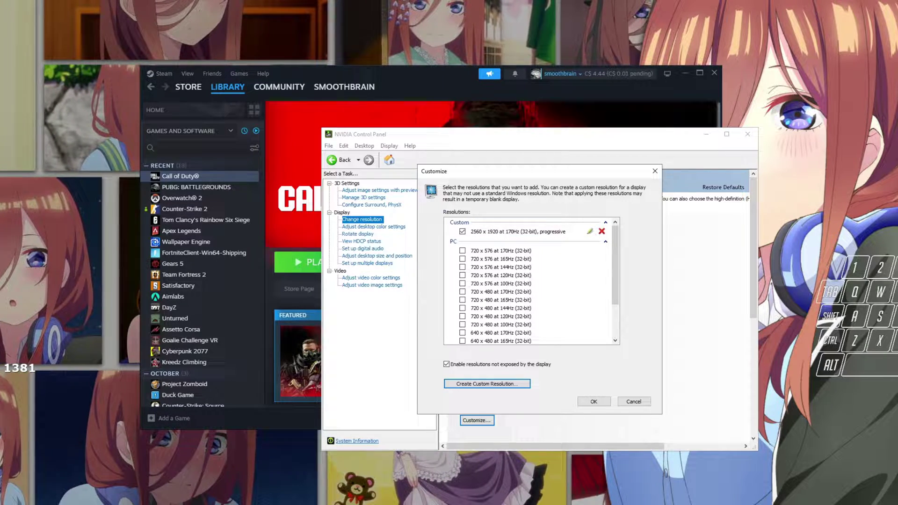
# - In the aspect ratio calculator, set a 4:3 ratio with 2560 pixel width to get 1920 height
pyautogui.click(486, 383)
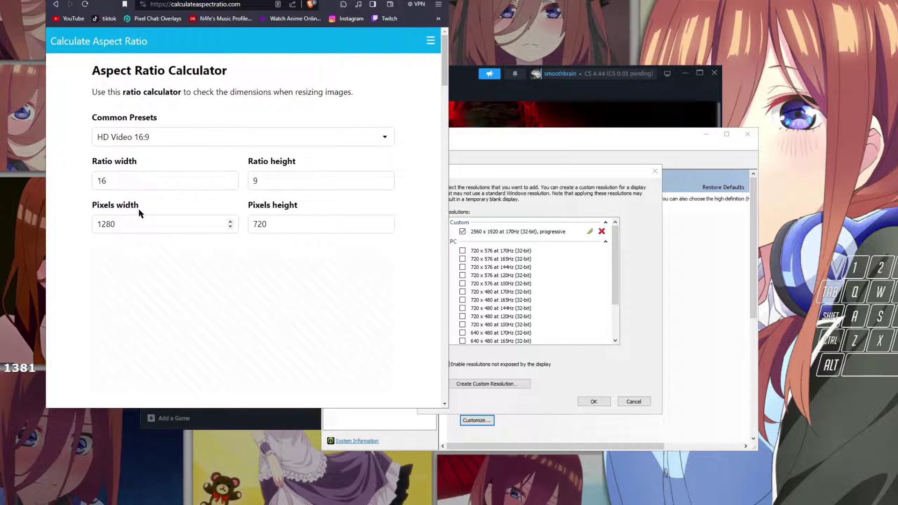
pyautogui.doubleClick(142, 177)
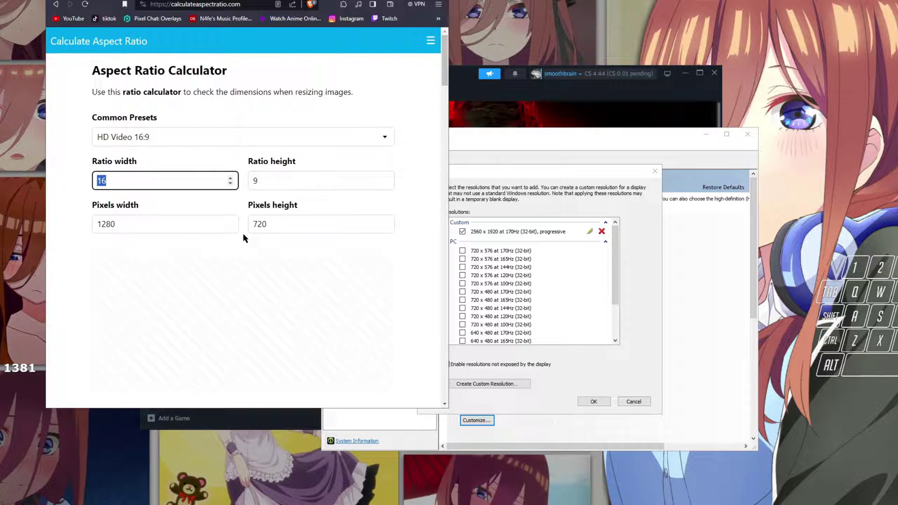
pyautogui.write('4')
pyautogui.press('Tab')
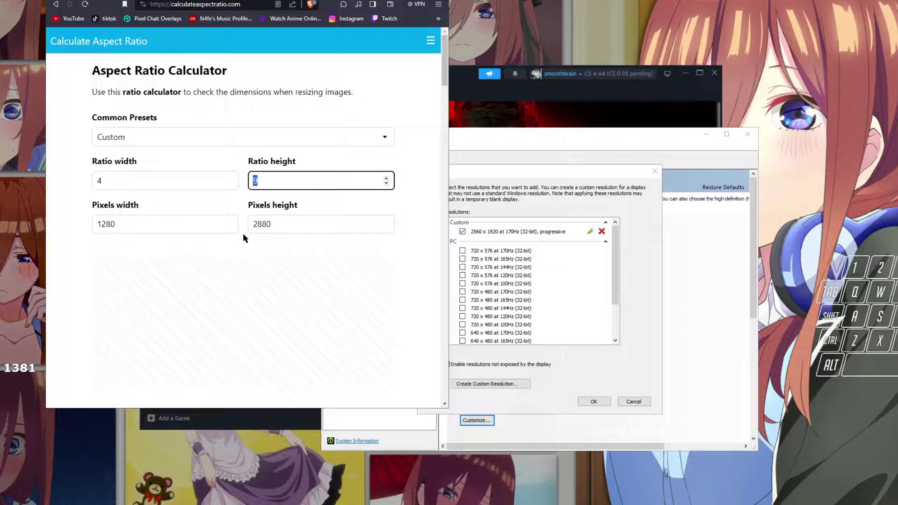
pyautogui.write('3')
pyautogui.press('Tab')
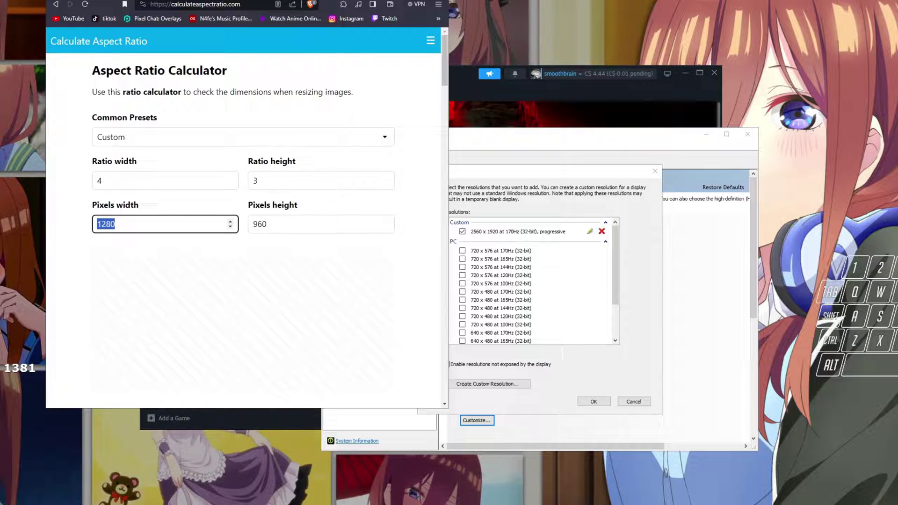
pyautogui.write('2560')
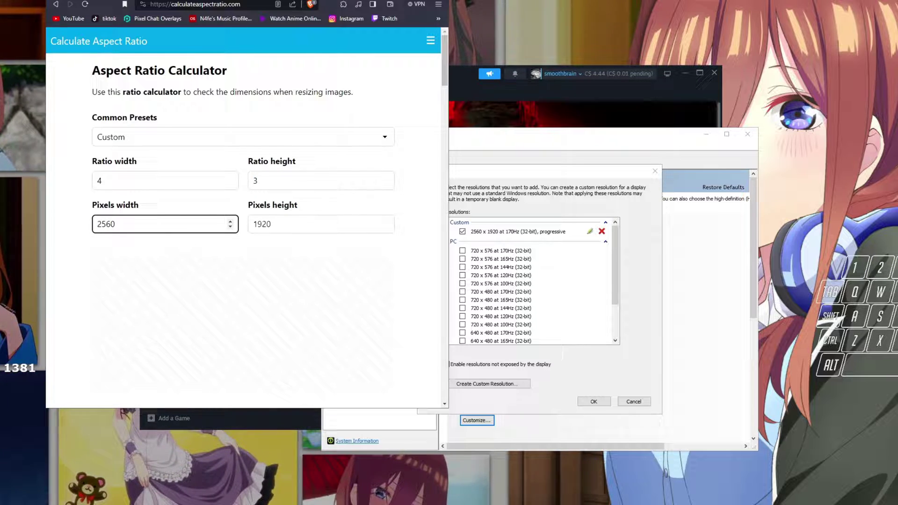
pyautogui.press('Tab')
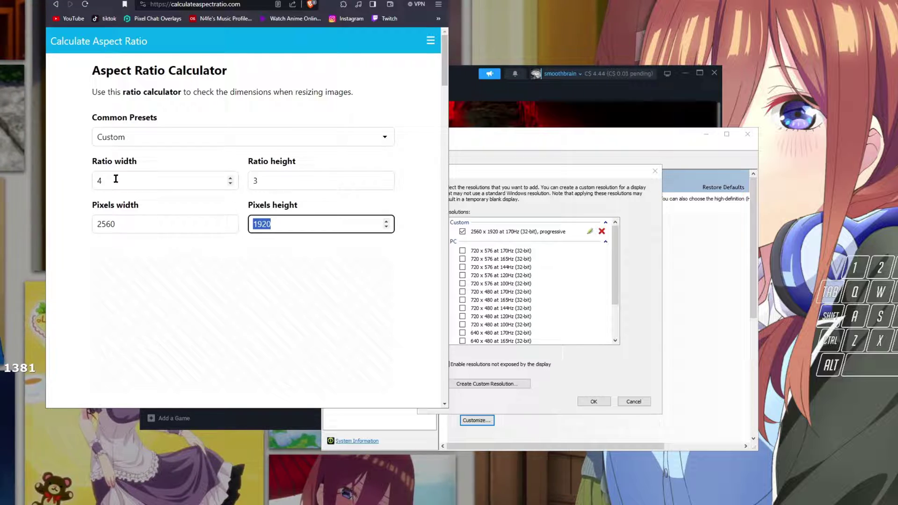
pyautogui.moveTo(85, 182); pyautogui.dragTo(341, 196)
pyautogui.click(259, 307)
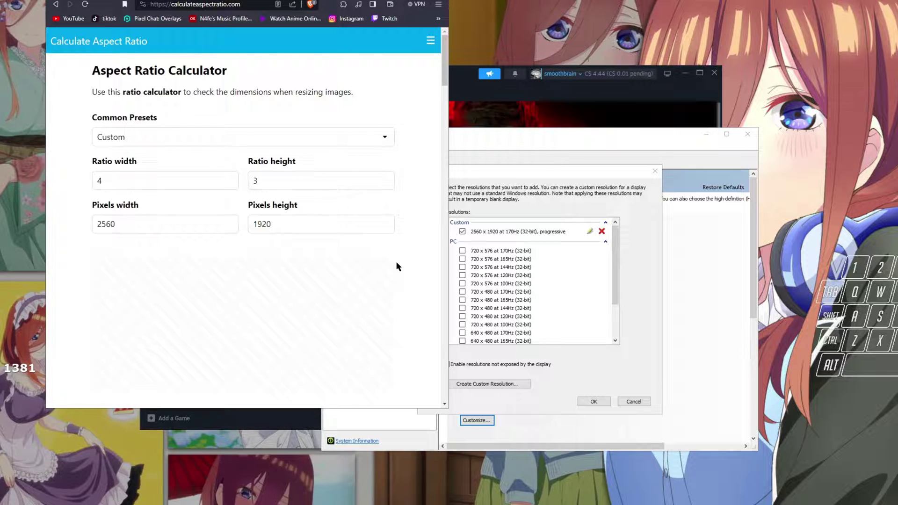
# - Enter 1920 as the pixel width to get 1440 height, then close the calculator browser
pyautogui.doubleClick(131, 223)
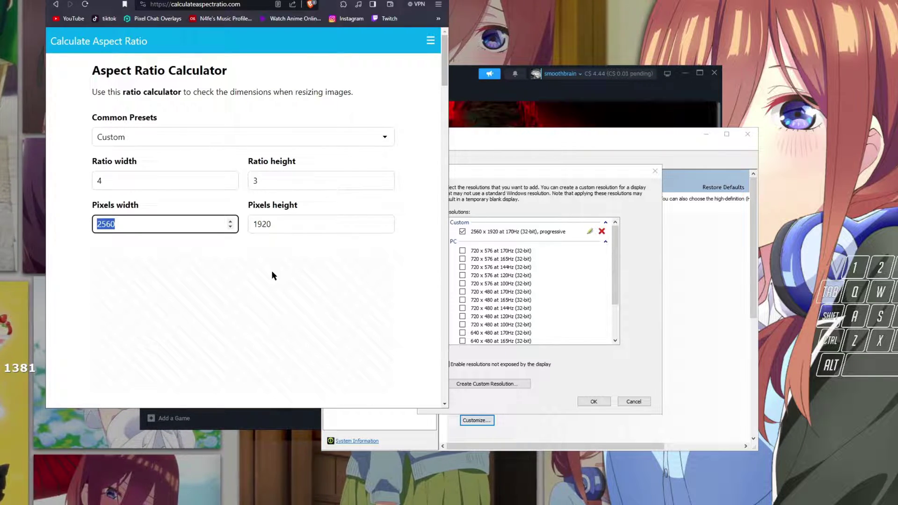
pyautogui.write('1920')
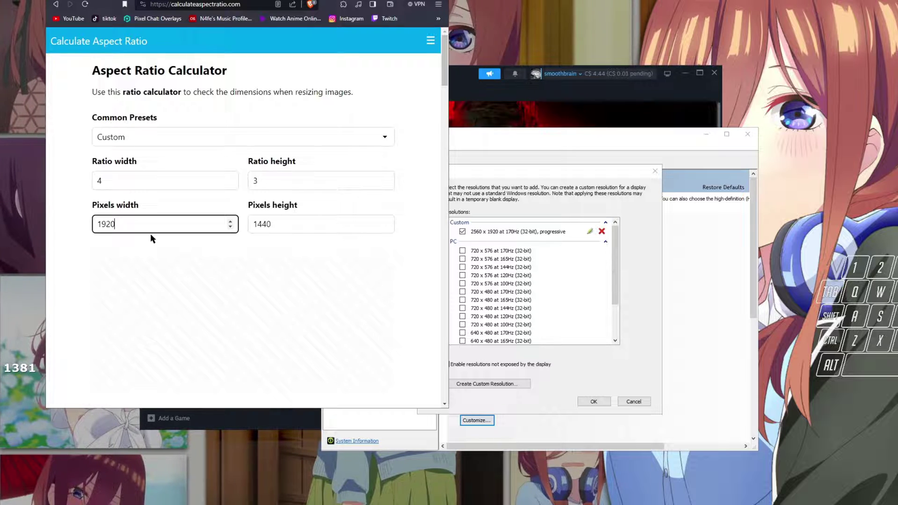
pyautogui.press('Tab')
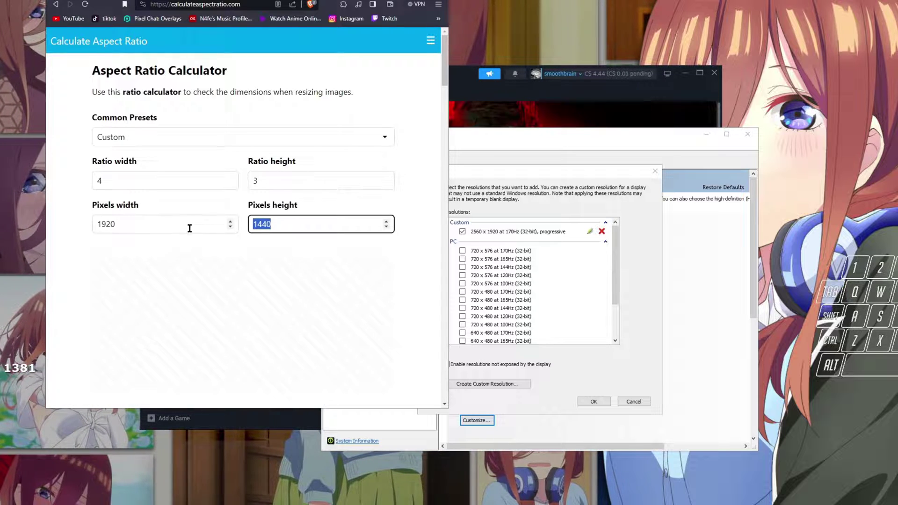
pyautogui.hotkey('shift', 'Tab')
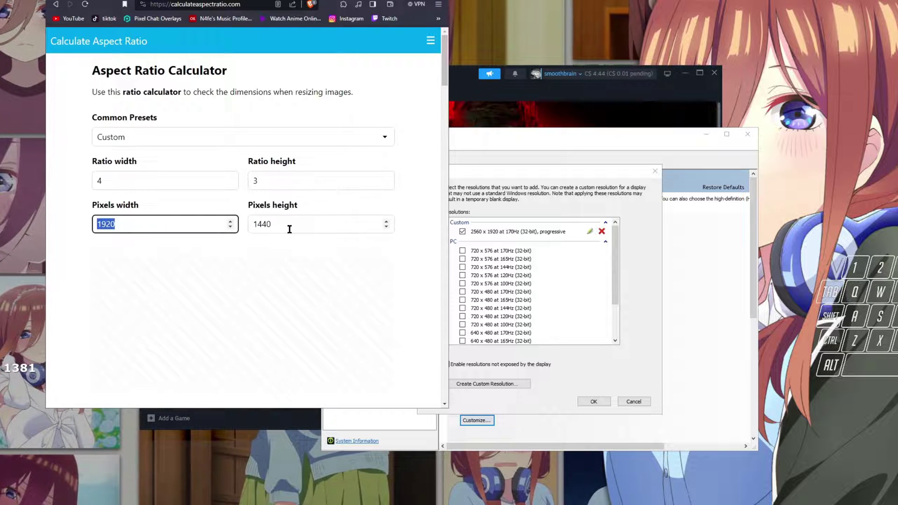
pyautogui.press('Tab')
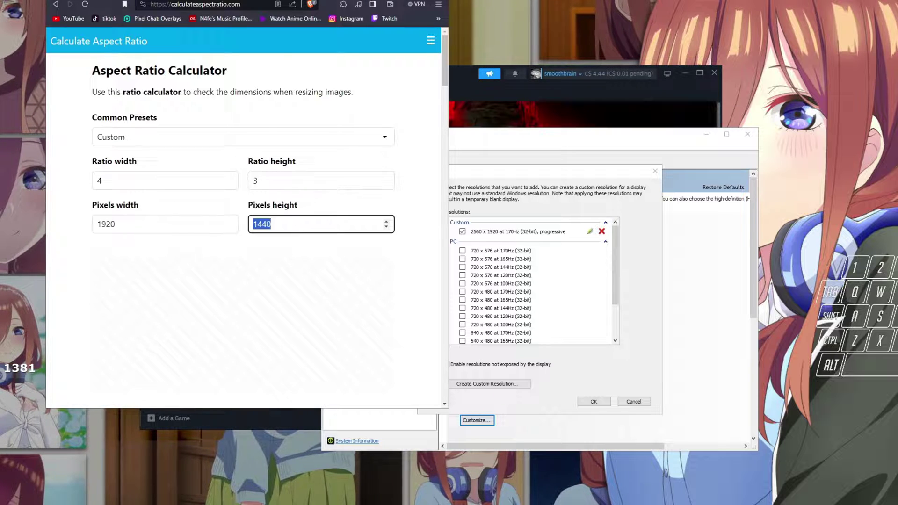
pyautogui.hotkey('ctrl', 'l')
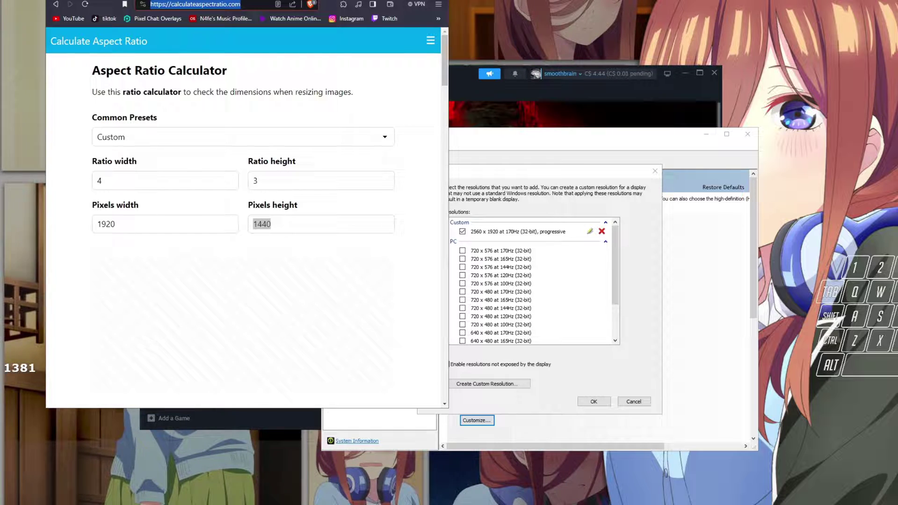
pyautogui.hotkey('alt', 'F4')
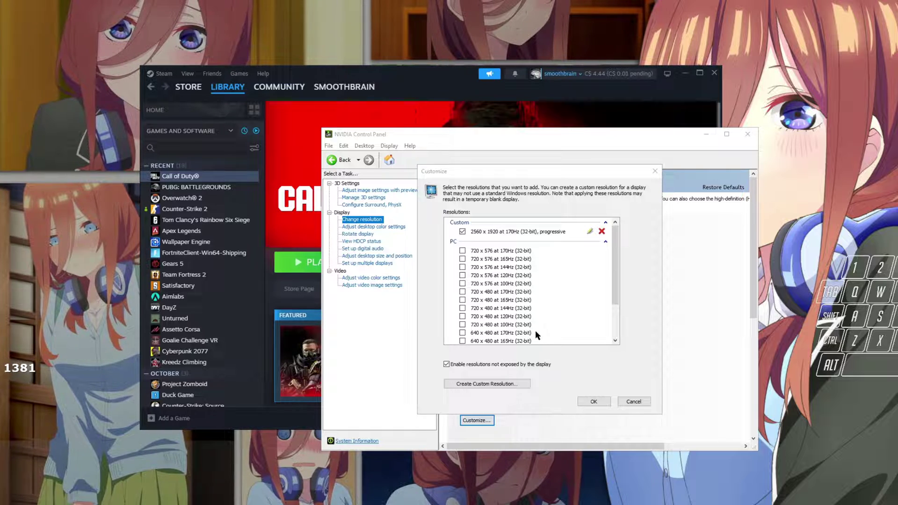
# - In Adjust desktop size and position, use Full-screen scaling performed on the Display
pyautogui.click(634, 401)
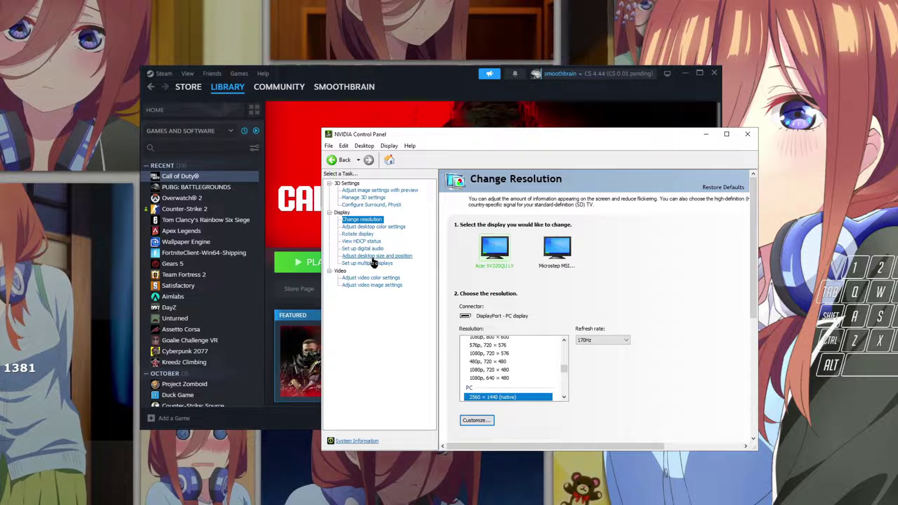
pyautogui.click(374, 257)
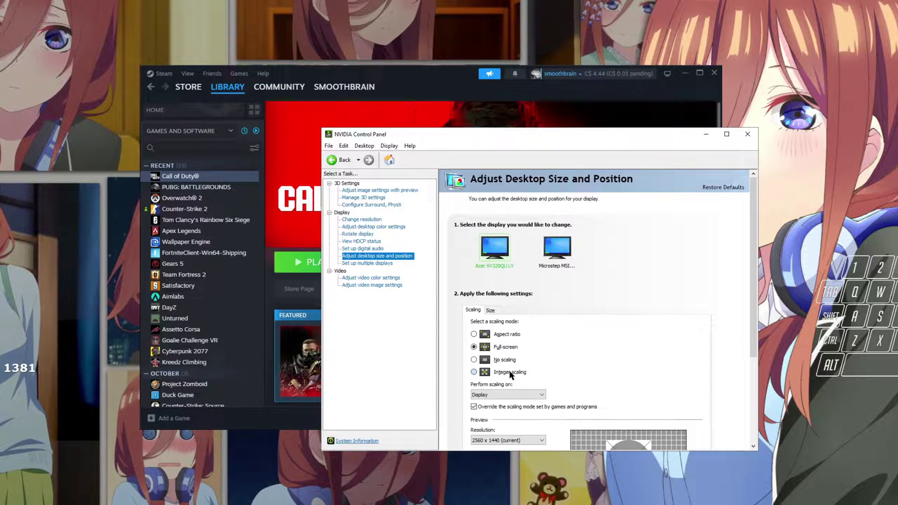
pyautogui.click(519, 395)
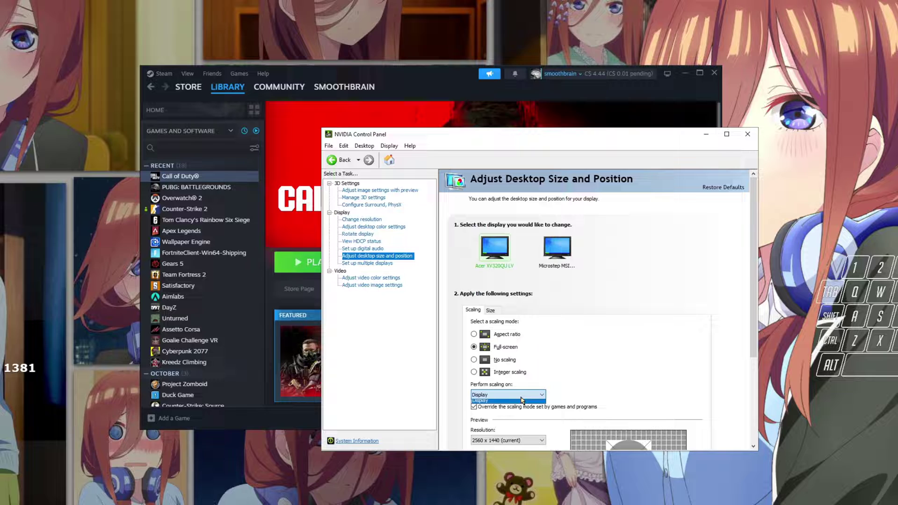
pyautogui.click(591, 371)
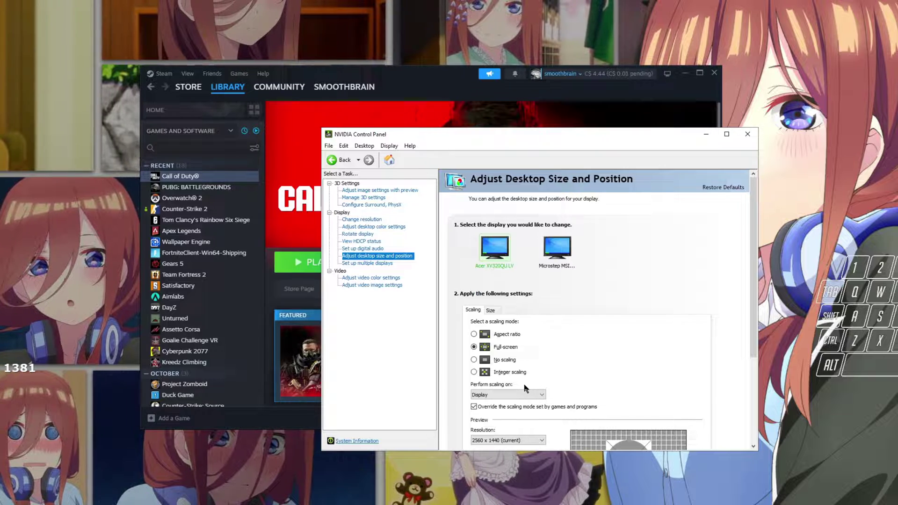
pyautogui.scroll(-3, 575, 337)
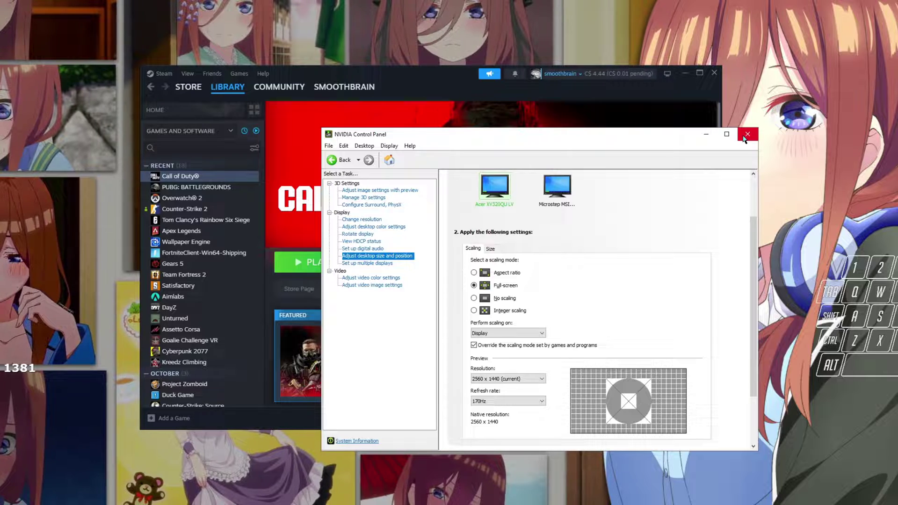
# - Close NVIDIA Control Panel to return to the Steam Call of Duty library page
pyautogui.click(746, 135)
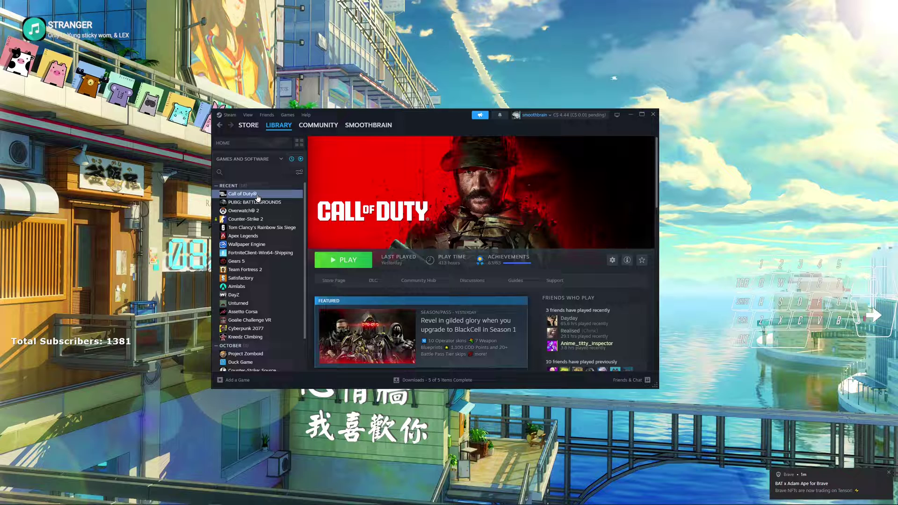
pyautogui.moveTo(240, 500)
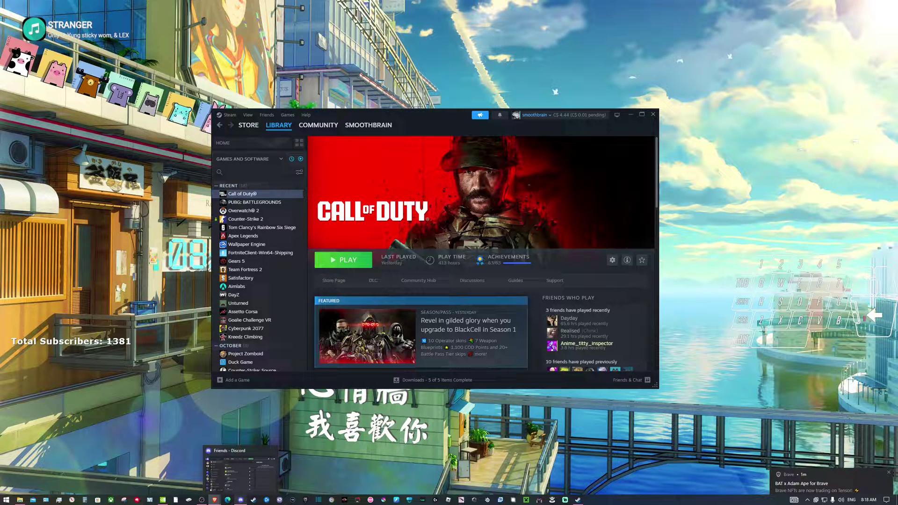
# - Open options.4.cod23.cst from the Call of Duty players folder in Notepad
pyautogui.click(20, 501)
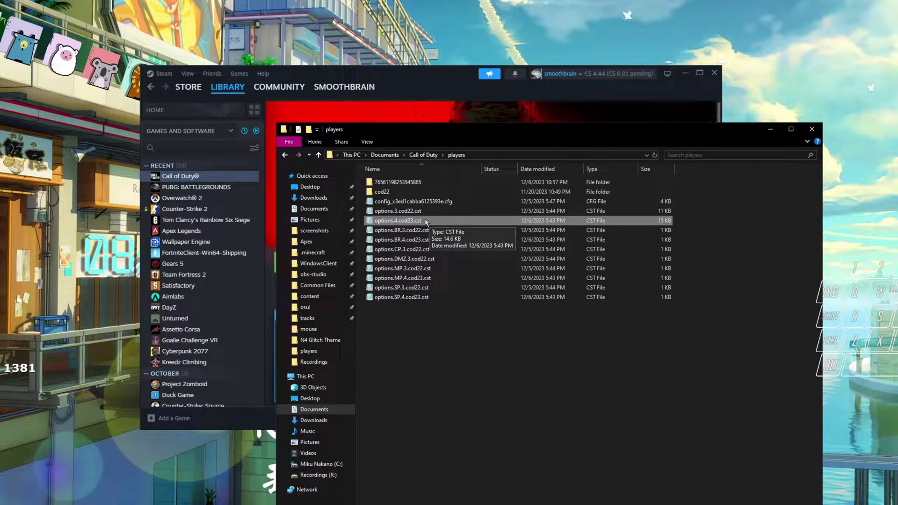
pyautogui.doubleClick(459, 219)
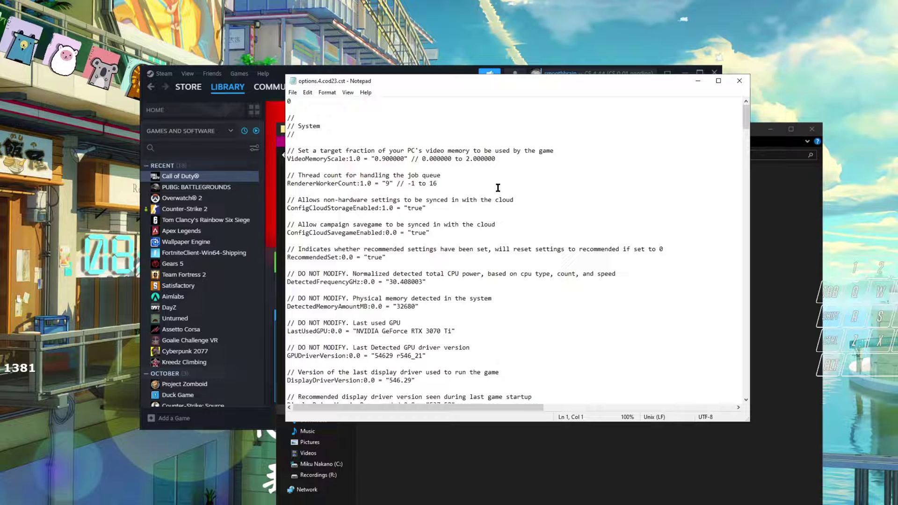
# - Search the config for '16:9' to find the aspect ratio setting
pyautogui.hotkey('ctrl', 'a')
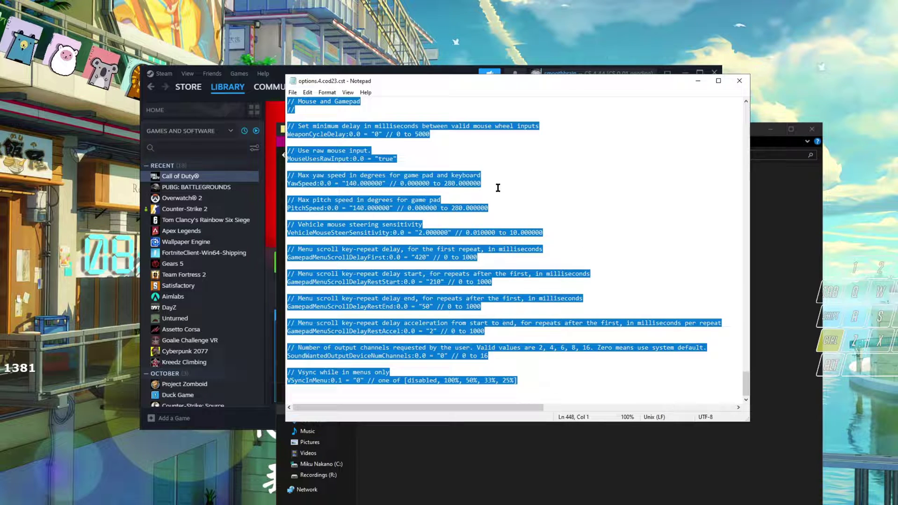
pyautogui.hotkey('ctrl', 'f')
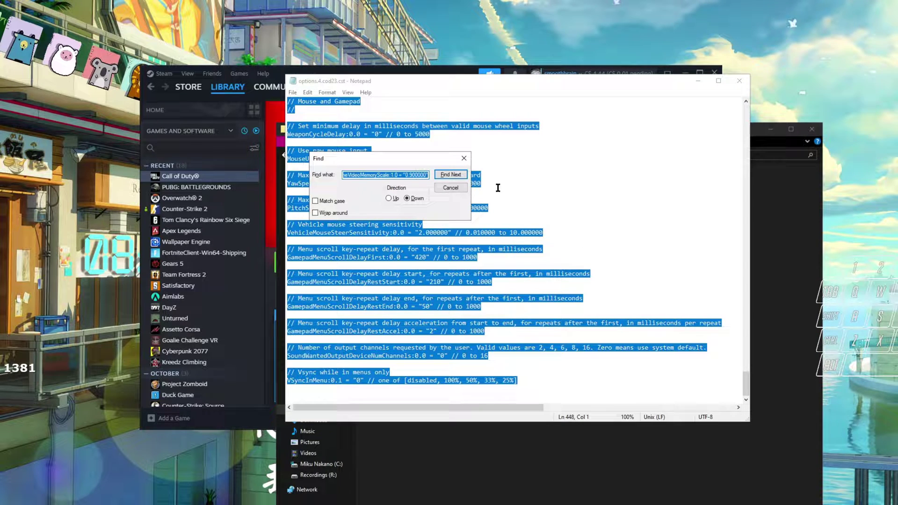
pyautogui.write('16:')
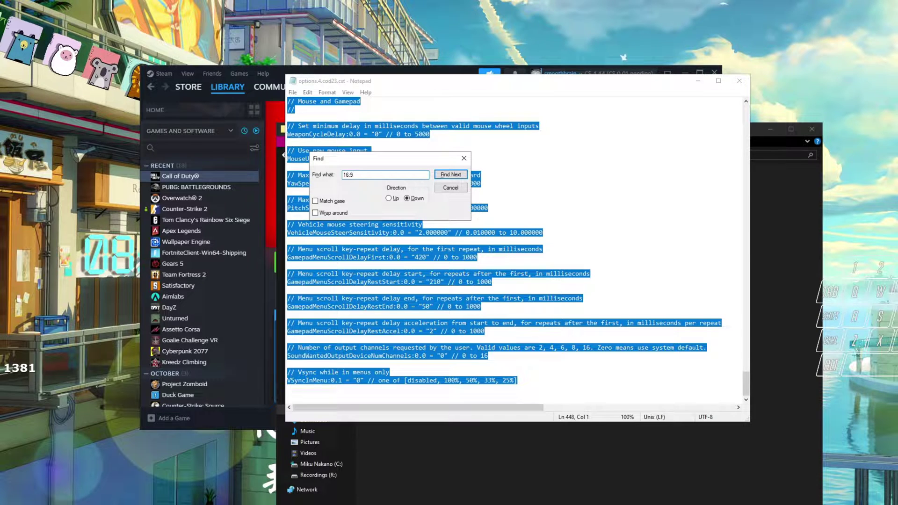
pyautogui.write('9')
pyautogui.click(450, 175)
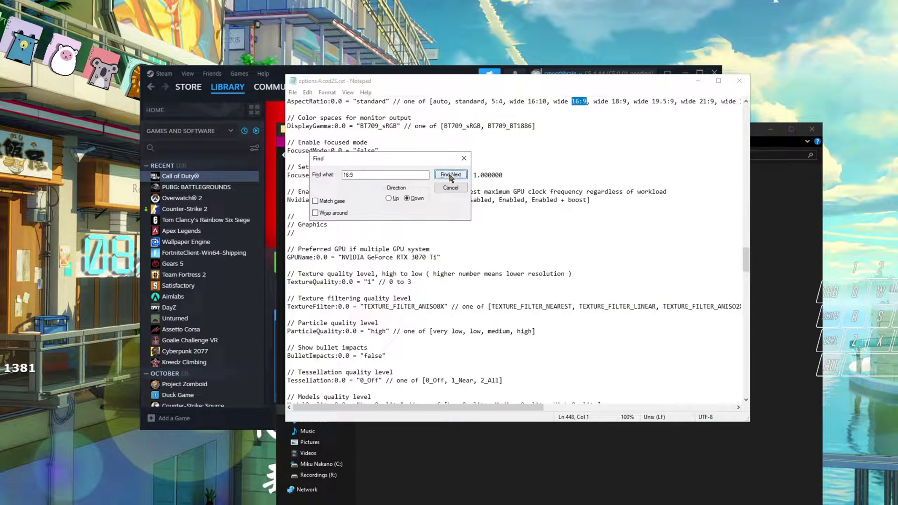
pyautogui.click(463, 158)
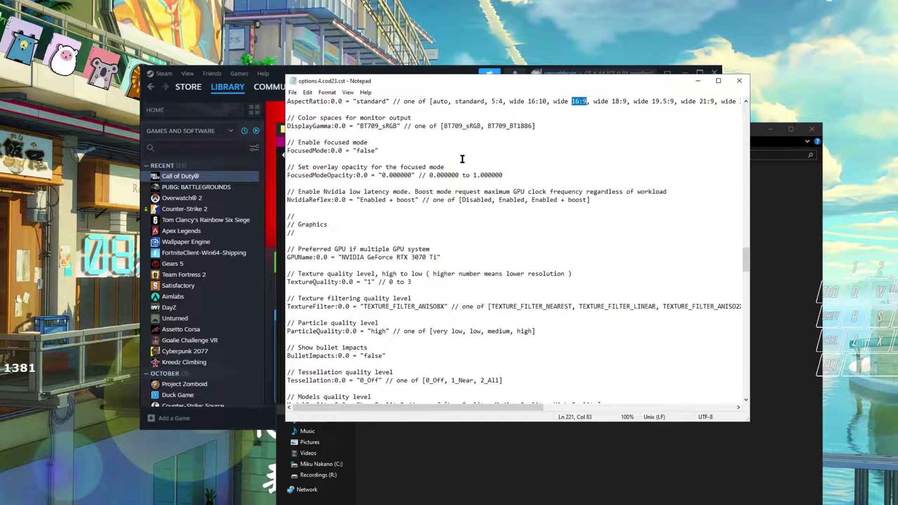
pyautogui.scroll(3, 598, 174)
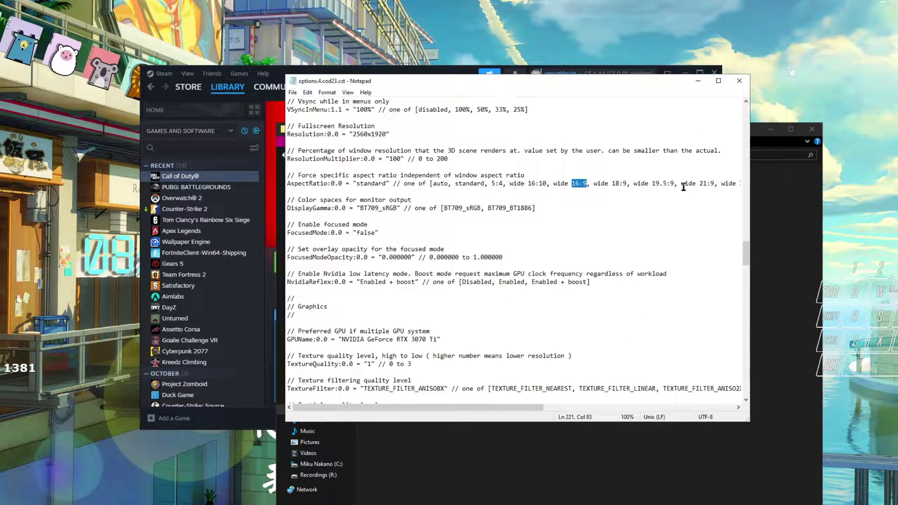
# - Select and confirm the AspectRatio value reads 'standard' alongside the comment options
pyautogui.moveTo(699, 184); pyautogui.dragTo(305, 176)
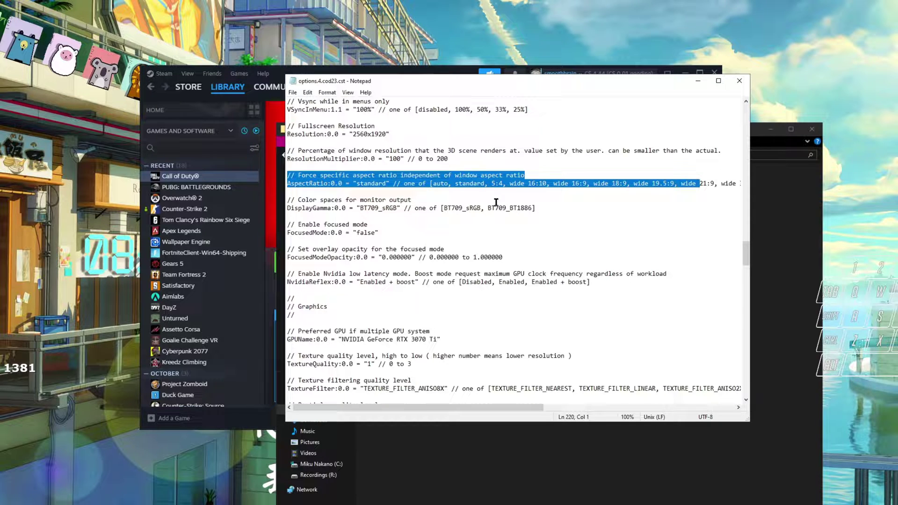
pyautogui.click(349, 184)
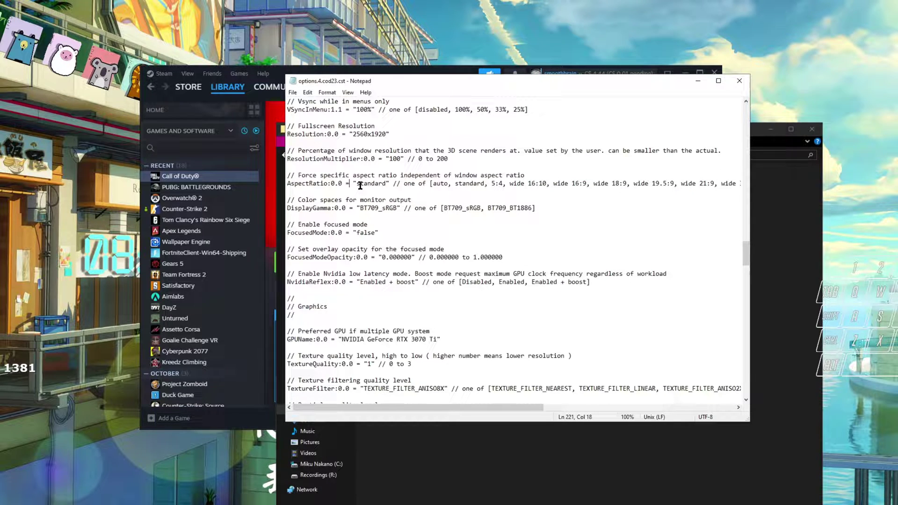
pyautogui.moveTo(356, 184); pyautogui.dragTo(386, 184)
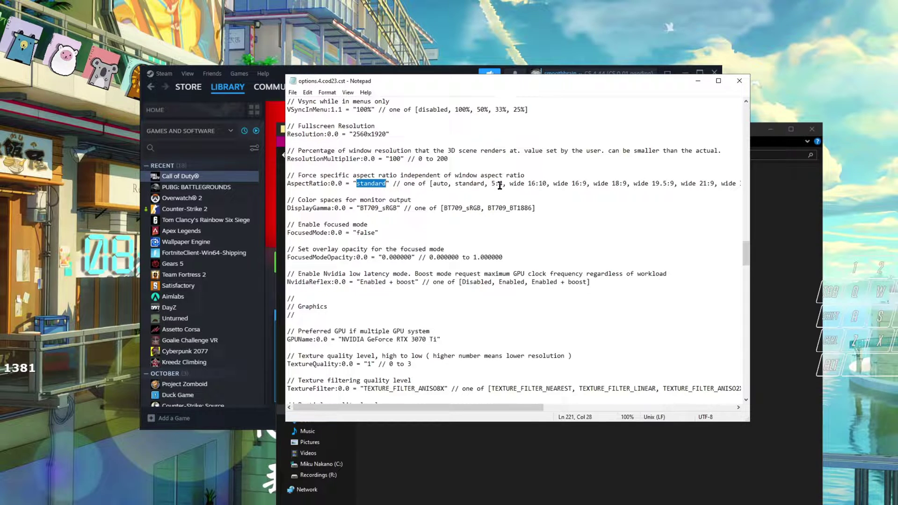
pyautogui.moveTo(512, 184); pyautogui.dragTo(547, 184)
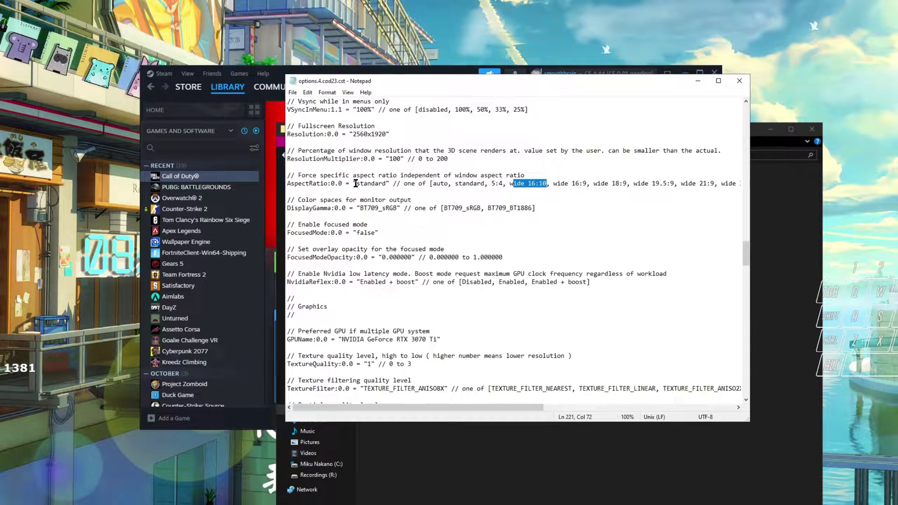
pyautogui.moveTo(357, 184); pyautogui.dragTo(385, 186)
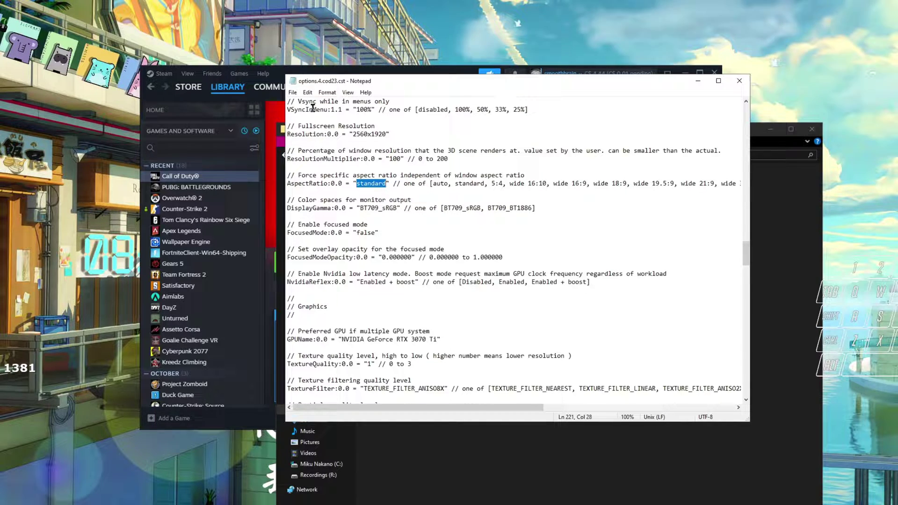
pyautogui.hotkey('alt', 'f')
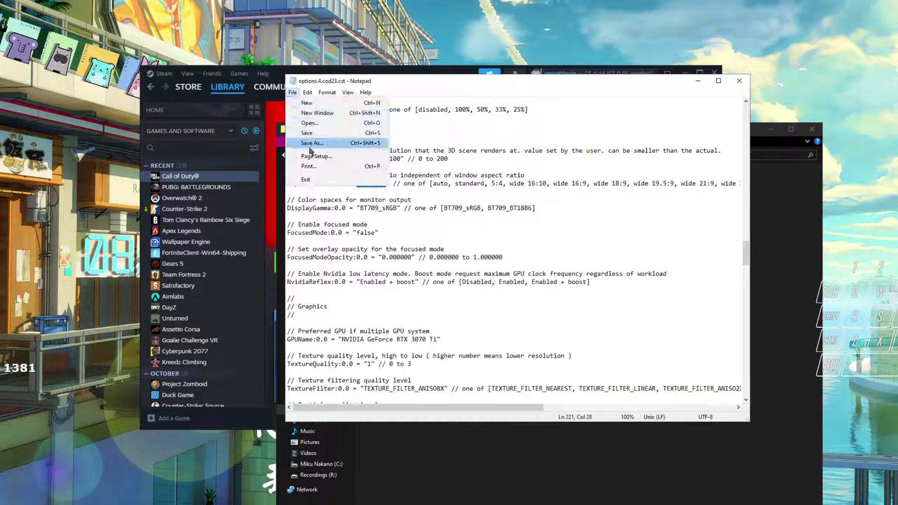
# - Close Notepad and confirm options.4.cod23.cst is Read-only in its Properties
pyautogui.click(739, 81)
pyautogui.rightClick(445, 217)
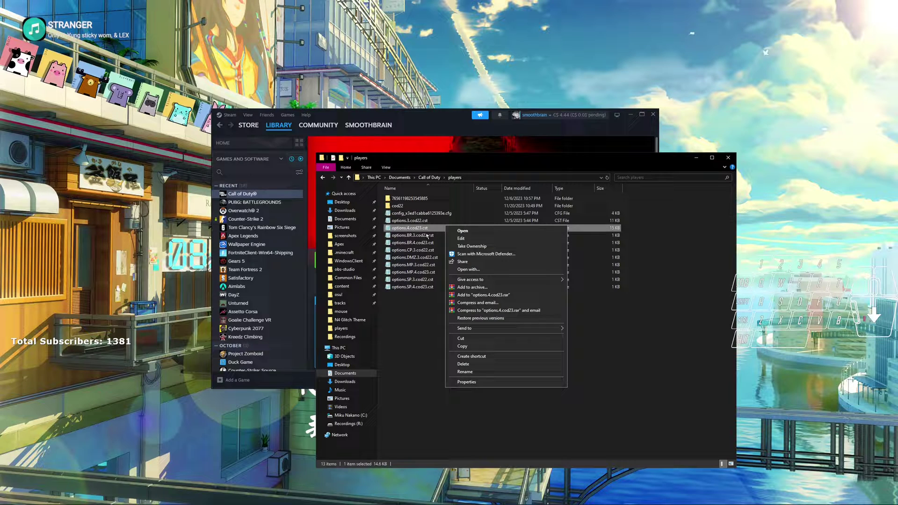
pyautogui.click(468, 381)
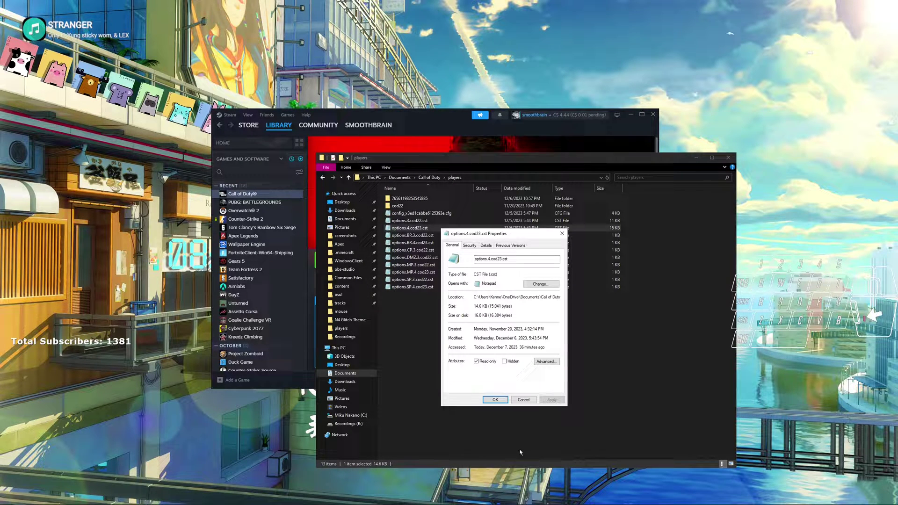
pyautogui.click(495, 399)
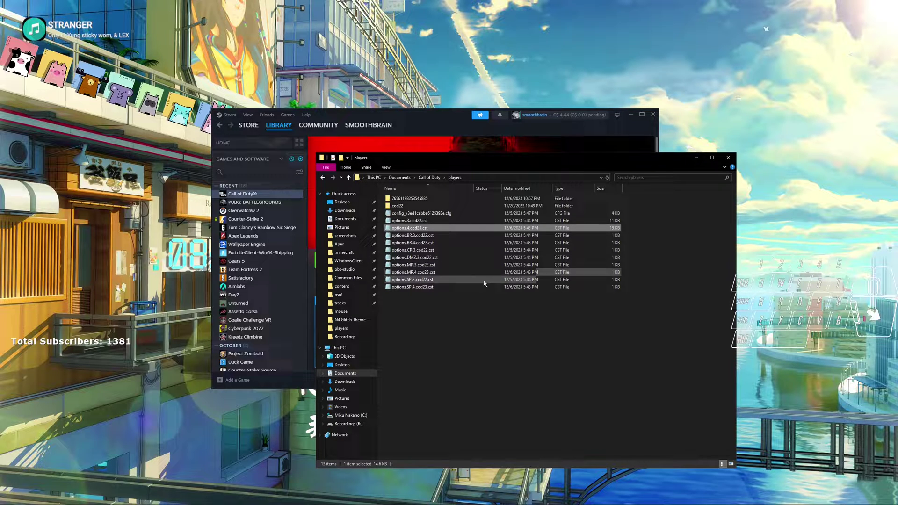